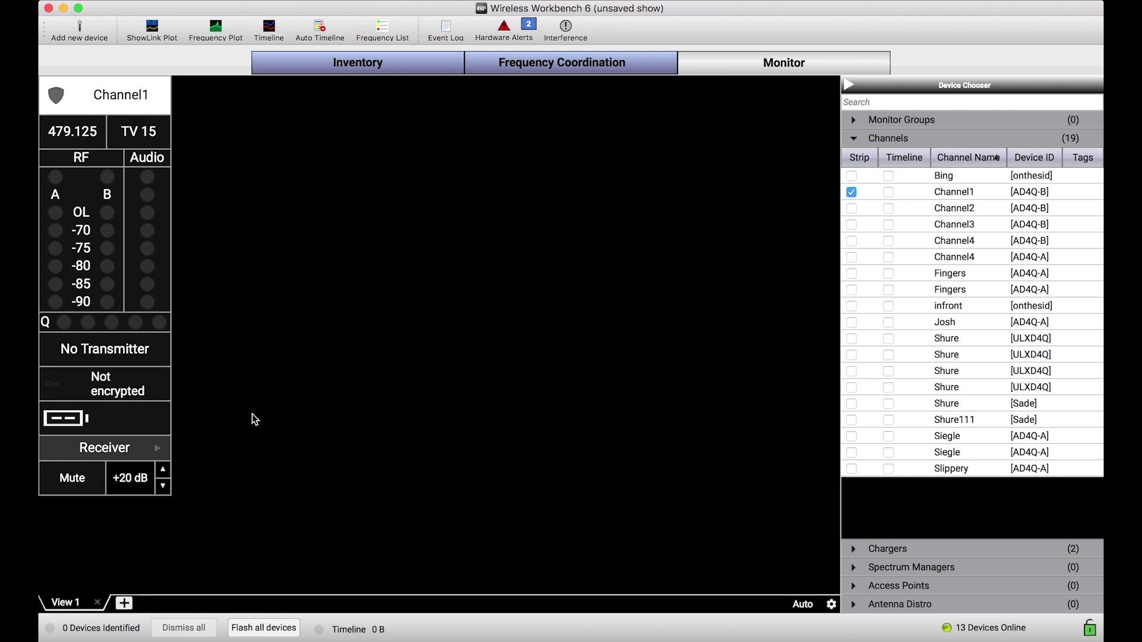
Review Channel1's radio, audio and transmitter properties, ending on the radio settings, and close the properties window.
double_click(138, 266)
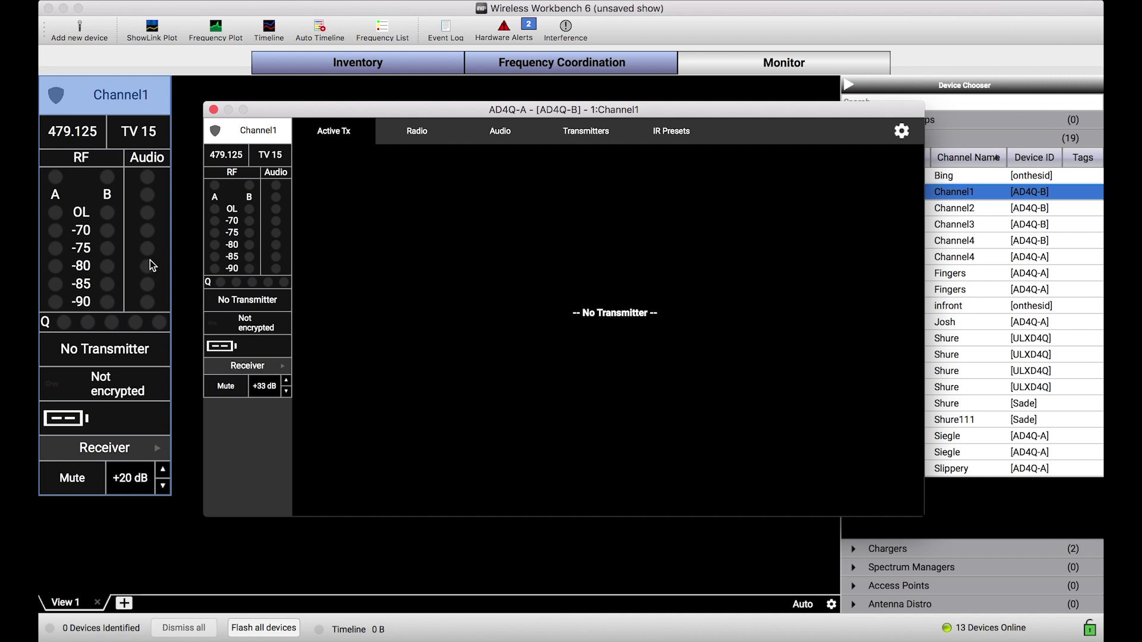
click(413, 137)
click(502, 132)
click(571, 132)
click(500, 132)
click(419, 133)
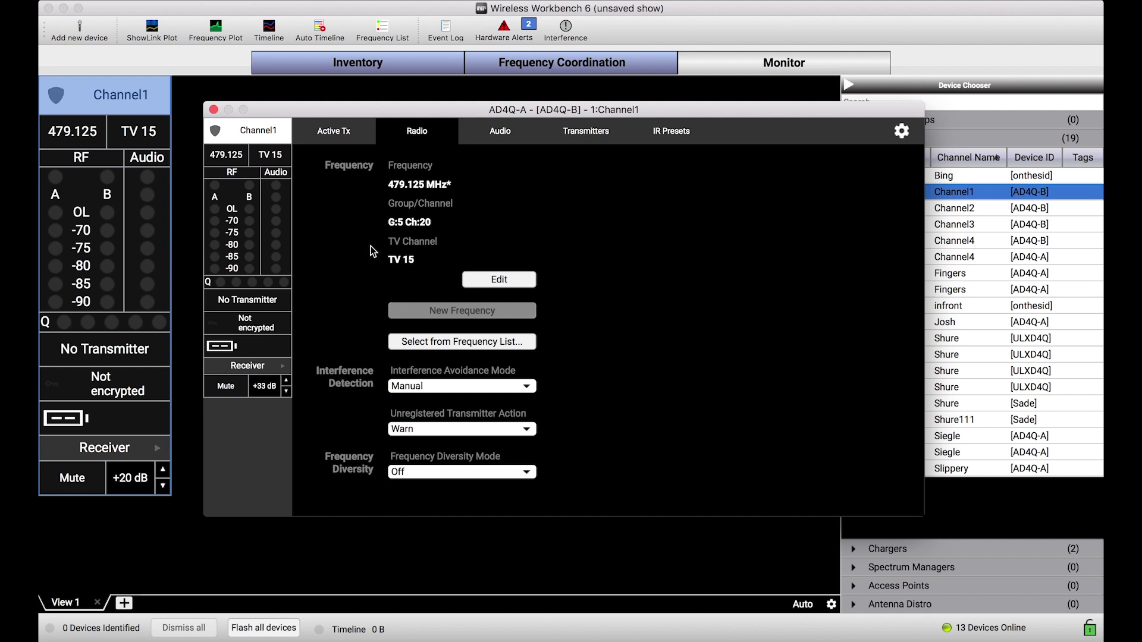
click(213, 110)
click(315, 220)
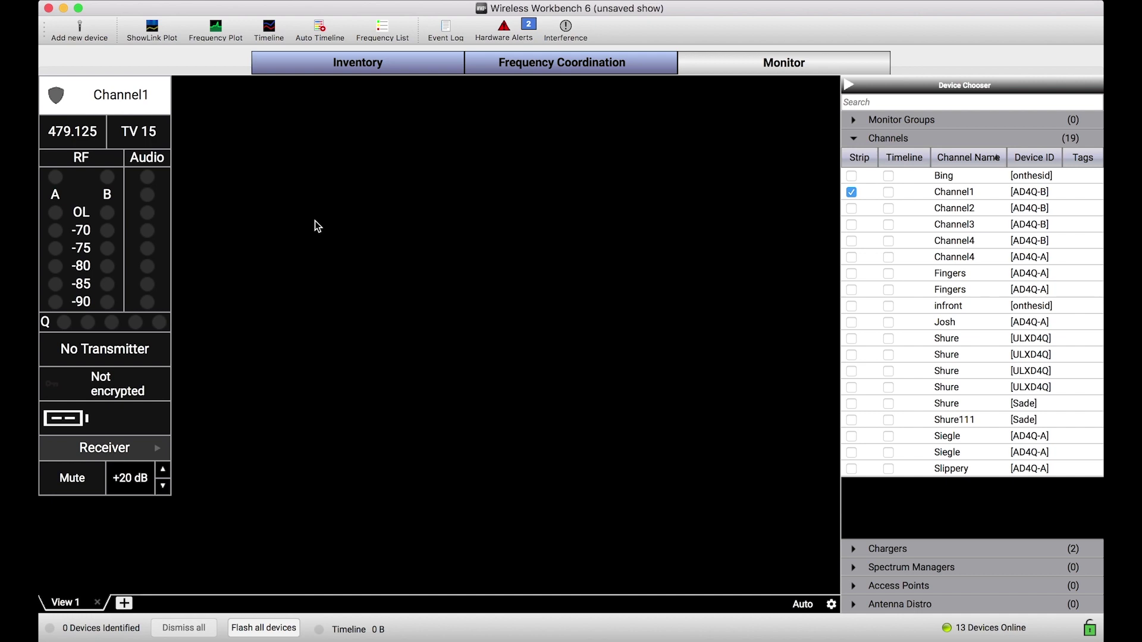
Adjust the gain on the Channel1 strip up and down, finishing at +18 dB.
click(1089, 629)
click(164, 469)
click(164, 469)
click(163, 470)
click(163, 484)
click(164, 485)
click(163, 484)
click(164, 484)
click(164, 485)
click(163, 484)
click(163, 470)
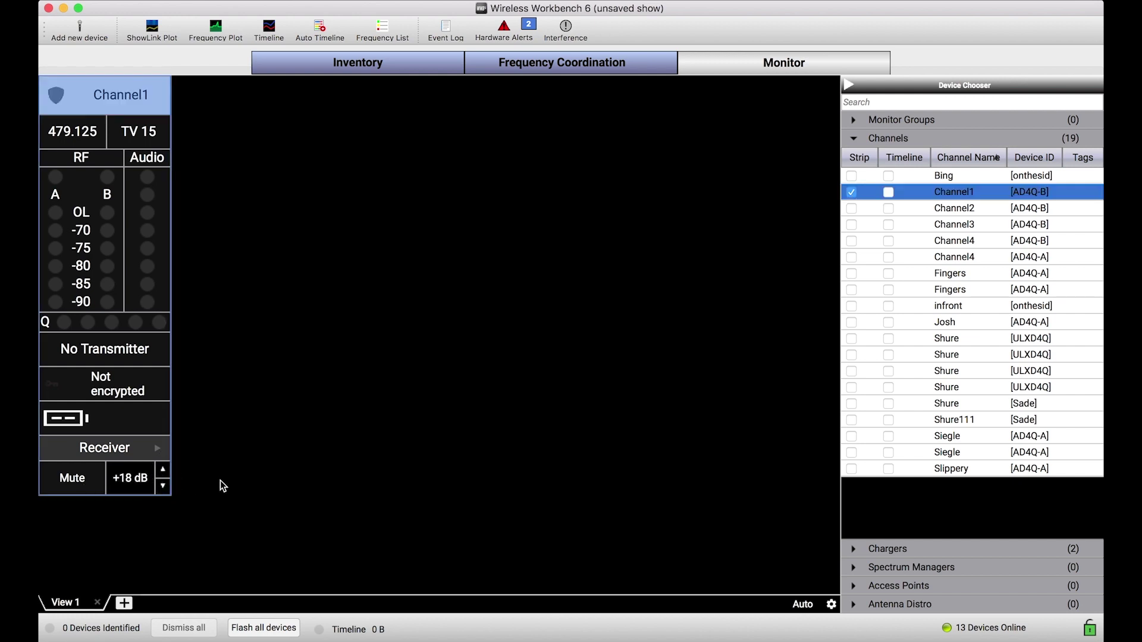
click(323, 248)
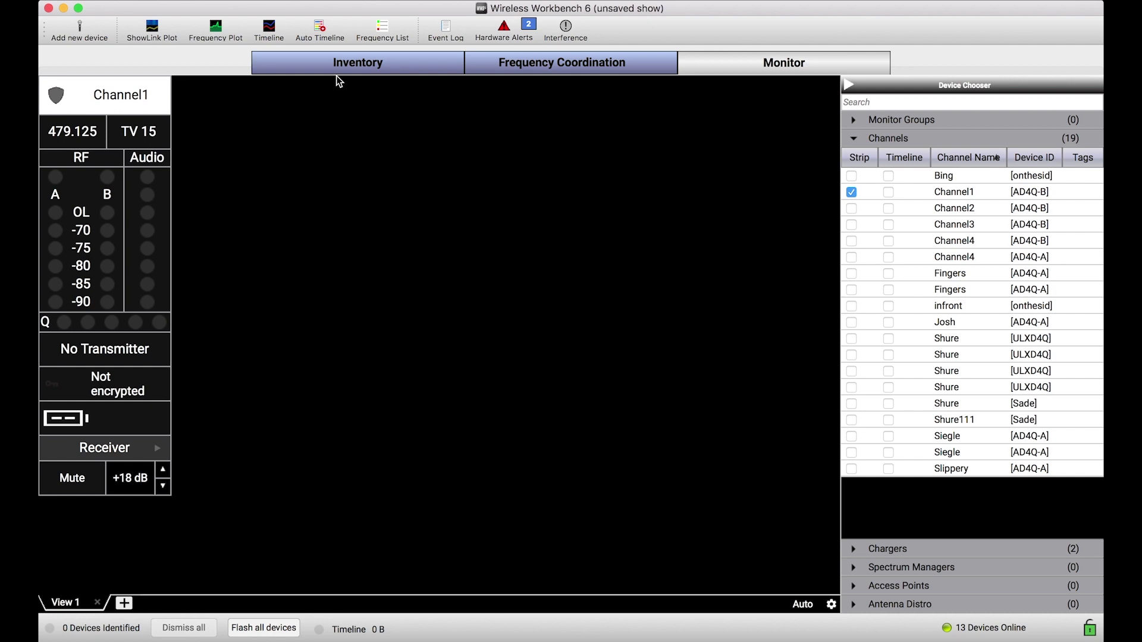
Enable Monitor Only mode and dismiss its notification.
click(294, 2)
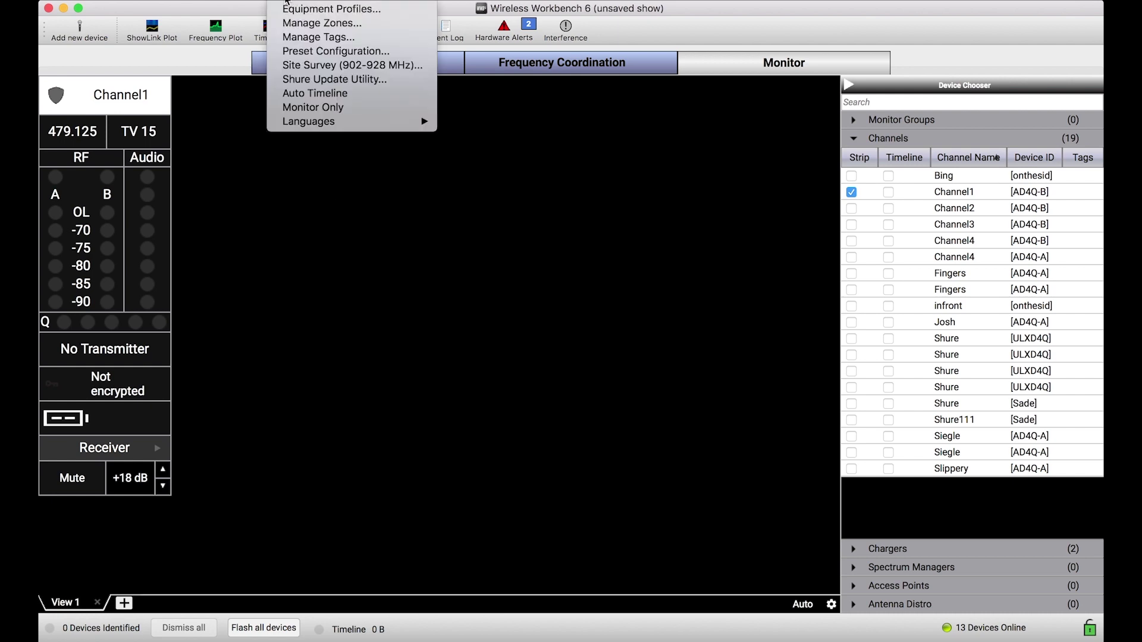
click(311, 108)
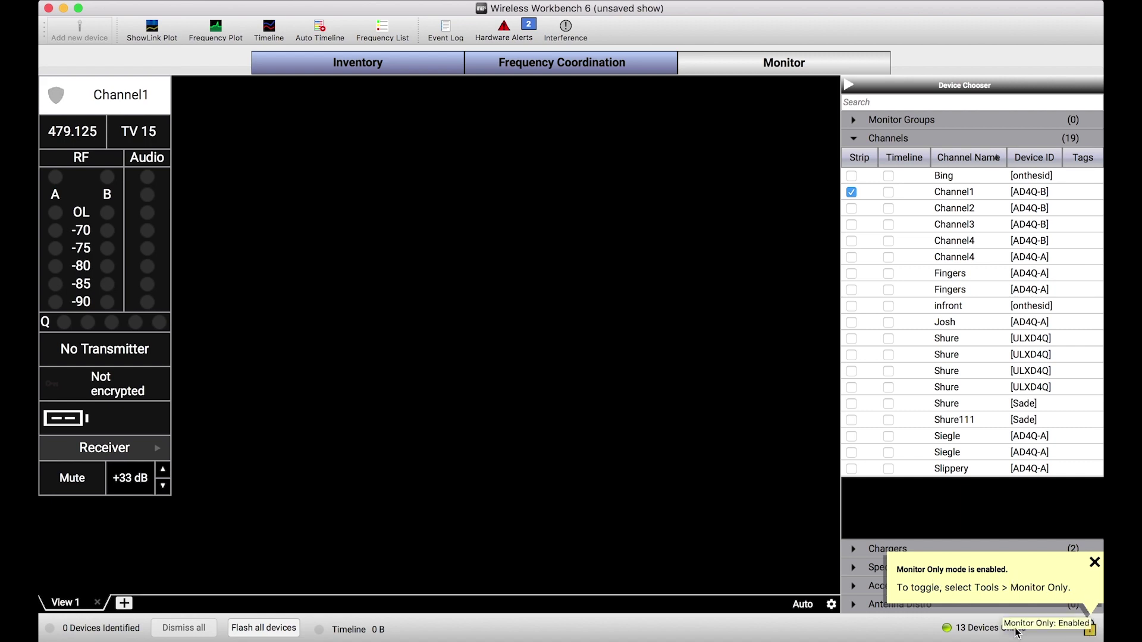
click(1094, 563)
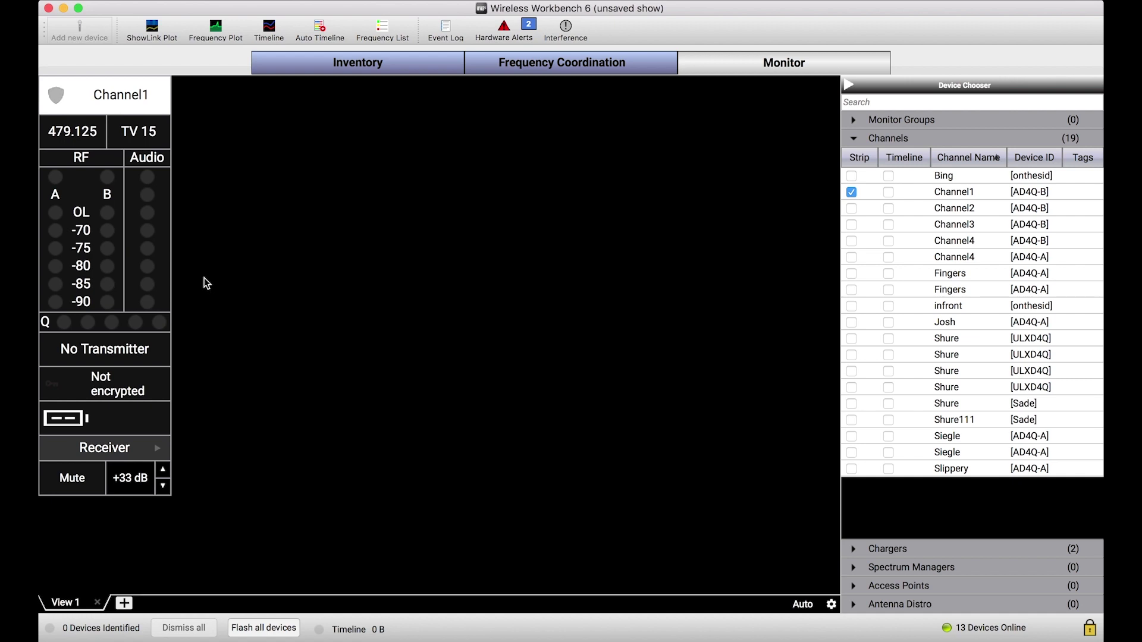
Try to lower Channel1's gain in Monitor Only mode, and check whether its radio settings can be edited.
click(162, 485)
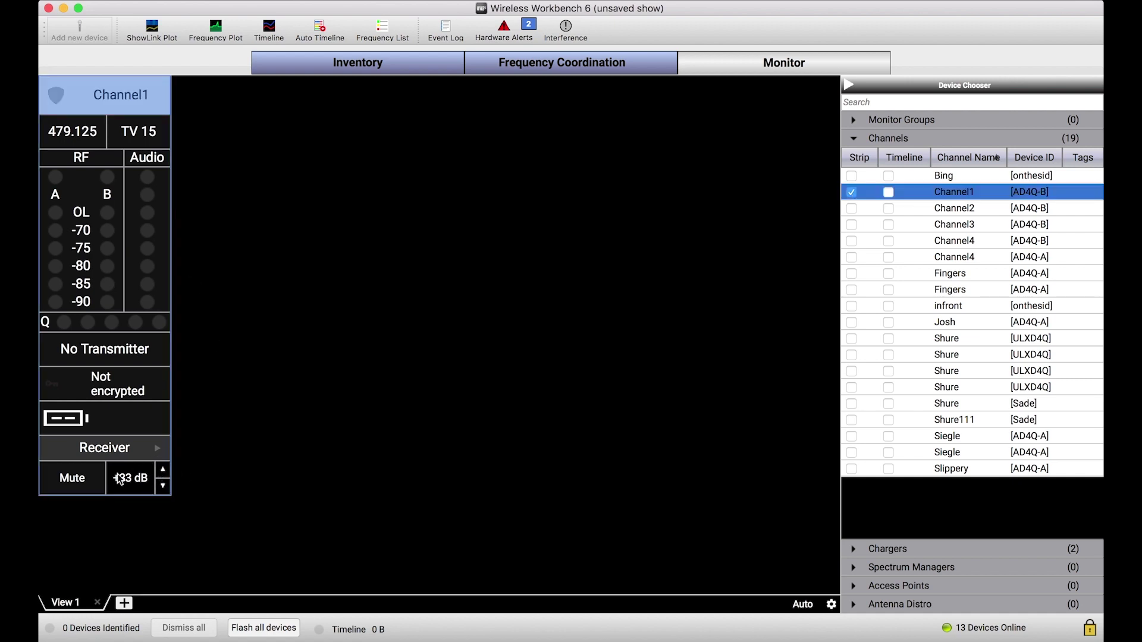
double_click(115, 248)
click(418, 131)
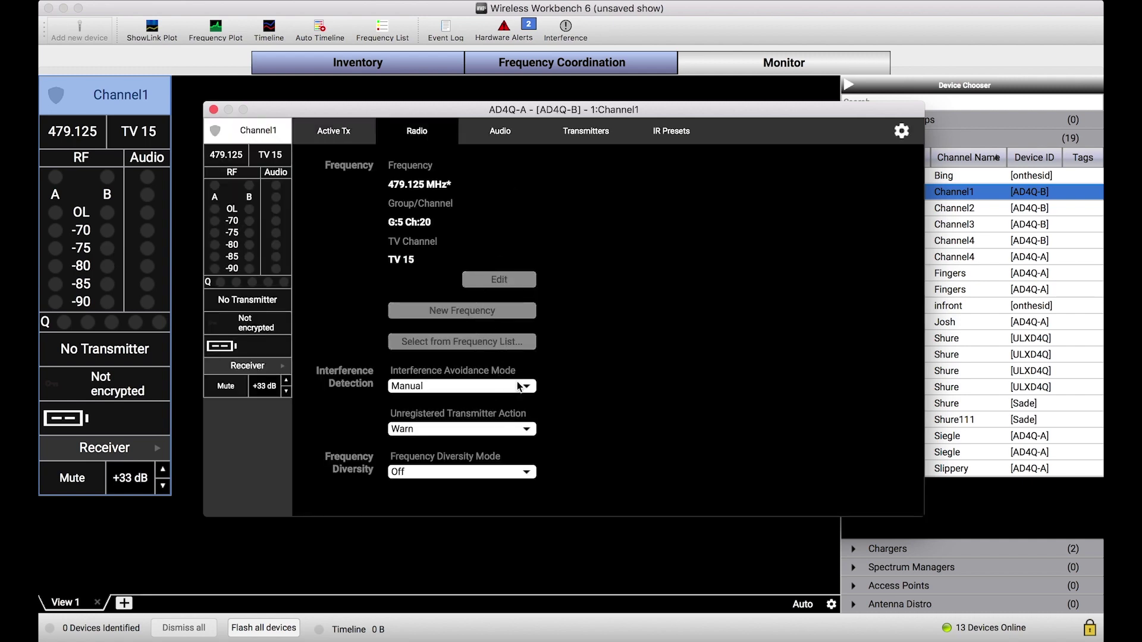
click(214, 112)
Examine the Frequency Coordination workspace and the Inventory device list while Monitor Only mode is active.
click(553, 64)
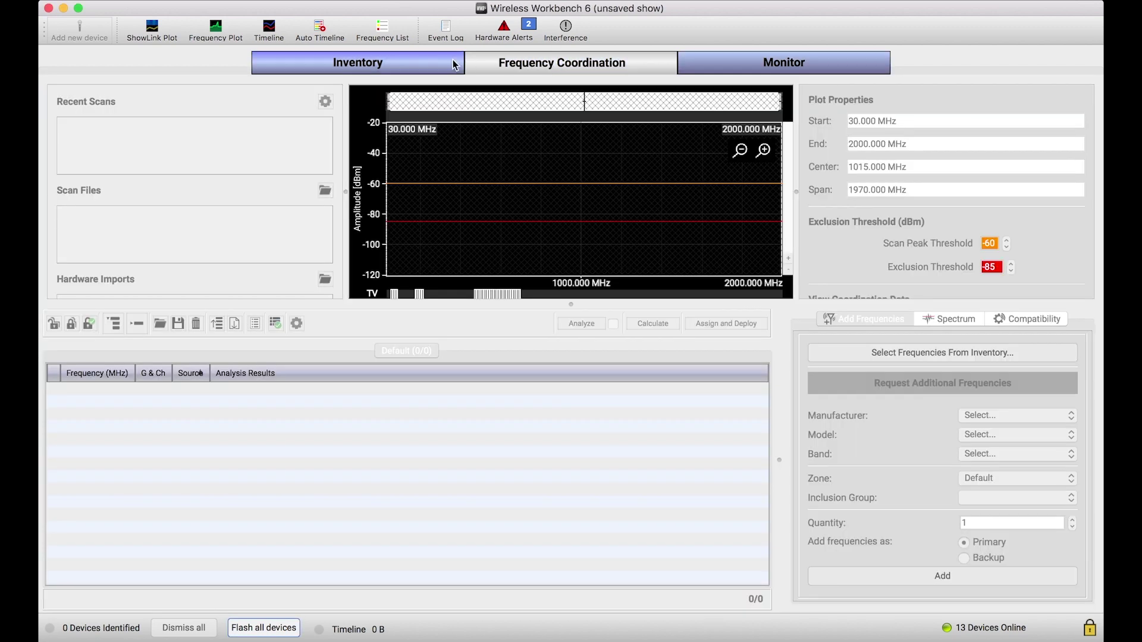
click(423, 64)
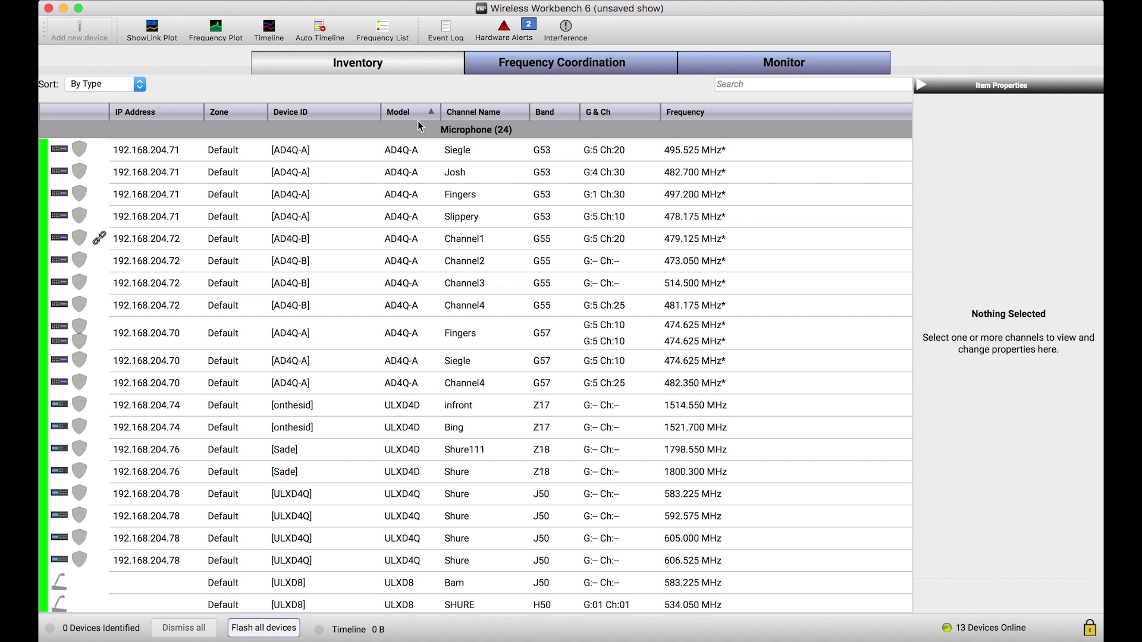
scroll(364, 255, down, 1)
scroll(333, 239, right, 3)
scroll(348, 243, left, 3)
Return to the channel monitoring view and disable Monitor Only mode.
click(785, 64)
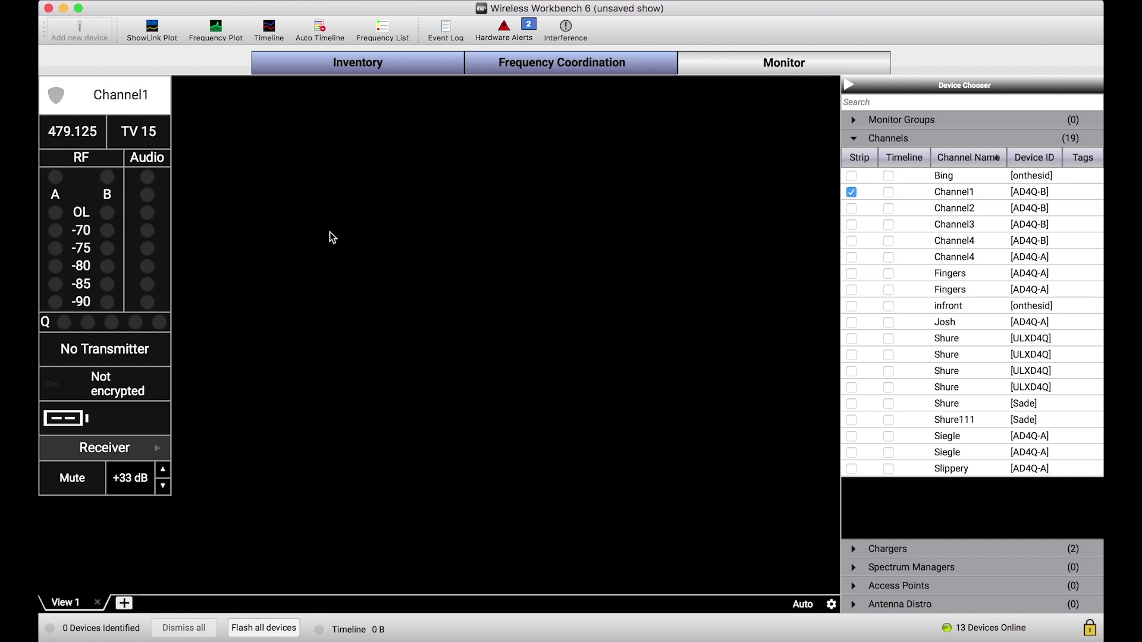
click(285, 0)
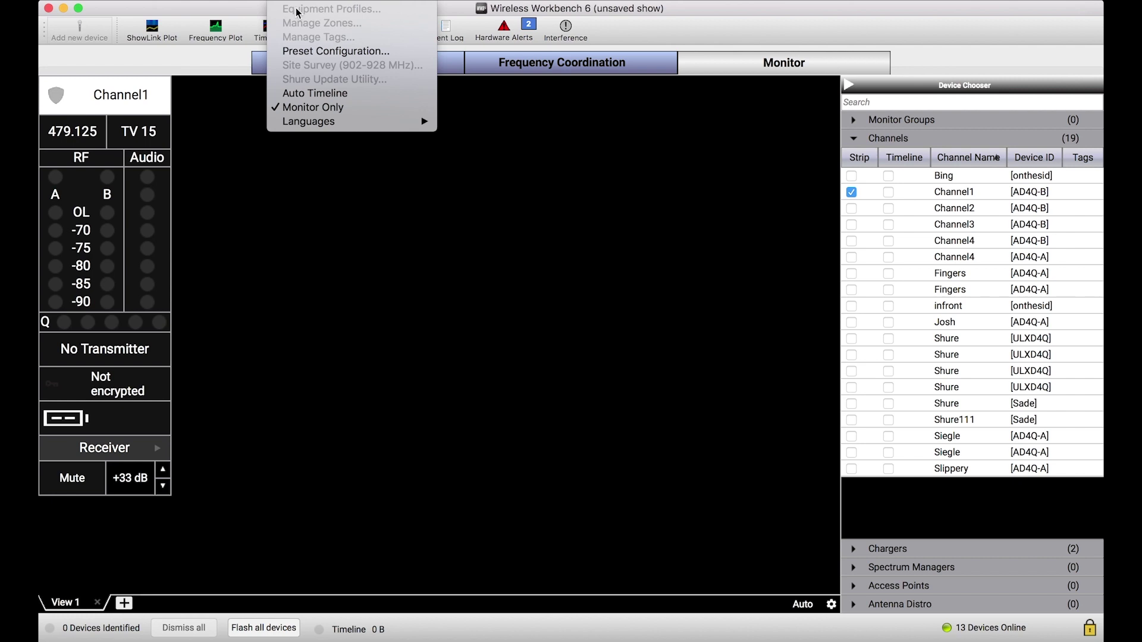
click(314, 109)
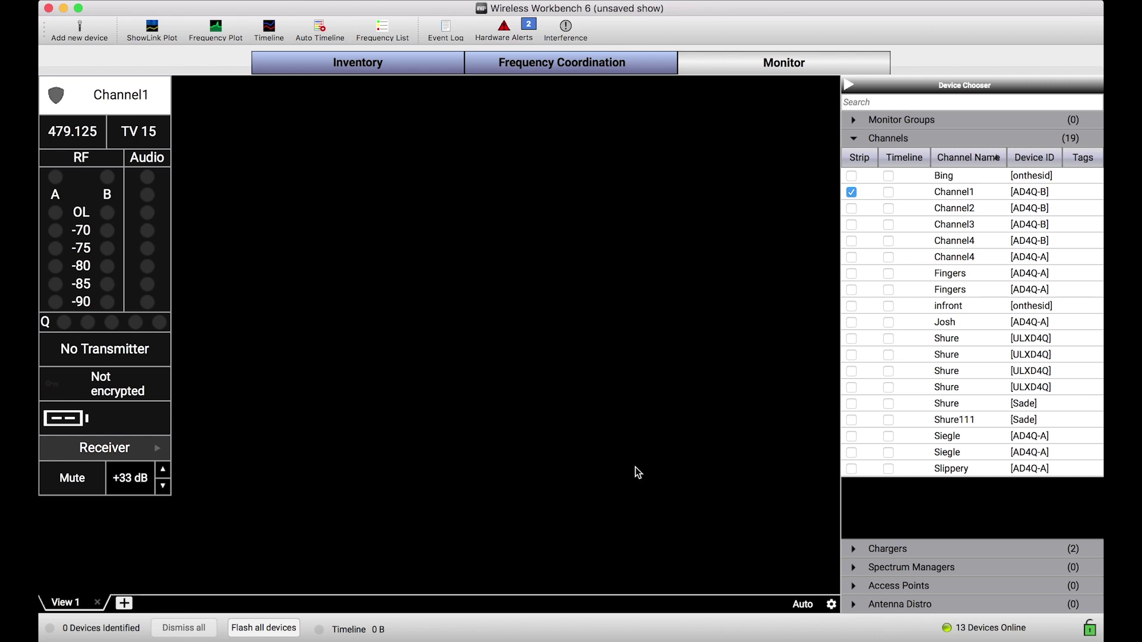
Lower the gain on the Channel1 strip to +24 dB.
click(163, 487)
click(163, 487)
click(163, 487)
click(163, 487)
click(163, 487)
click(163, 487)
click(163, 487)
click(163, 487)
click(163, 487)
click(251, 498)
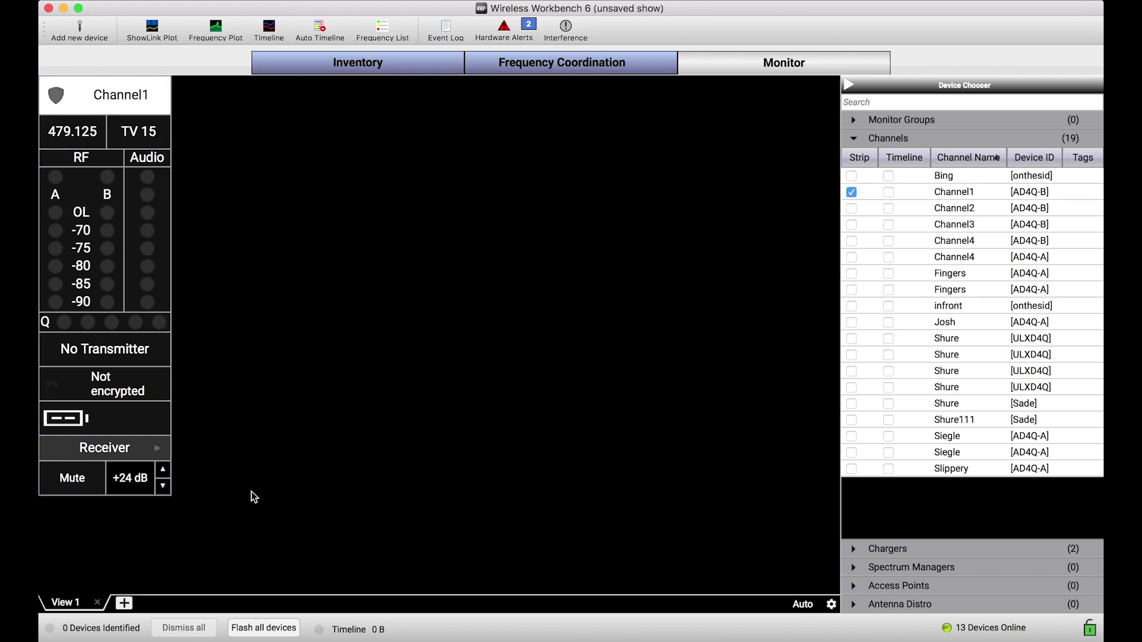